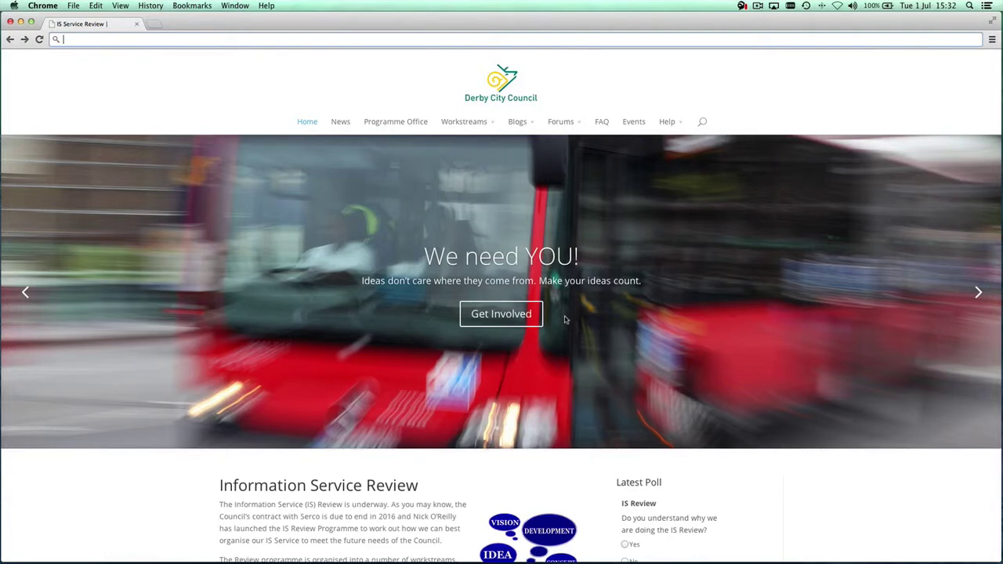
Load the isreview/login page in Chrome using the address-bar autocomplete.
{"action": "type", "text": "isreview/"}
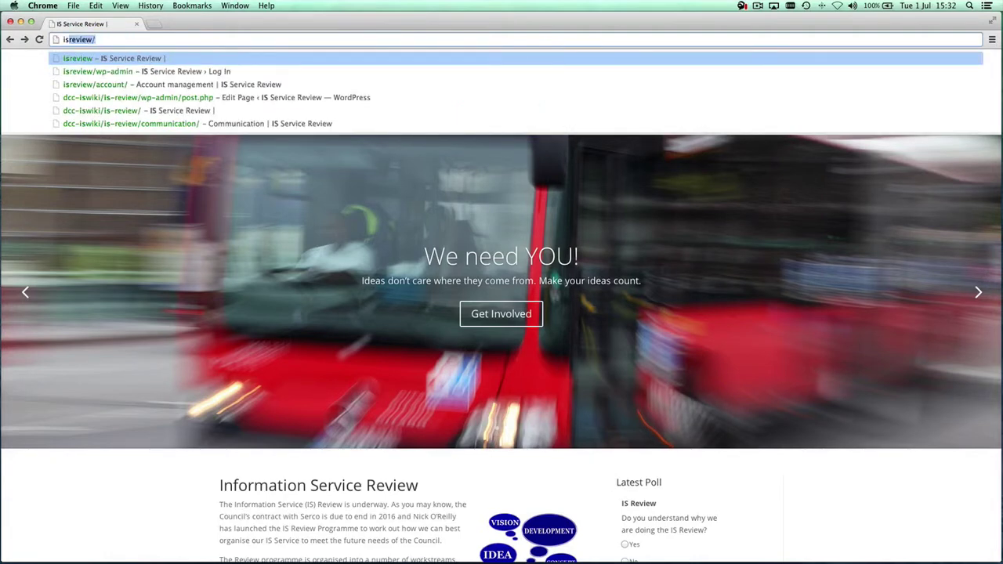
{"action": "key", "text": "Right"}
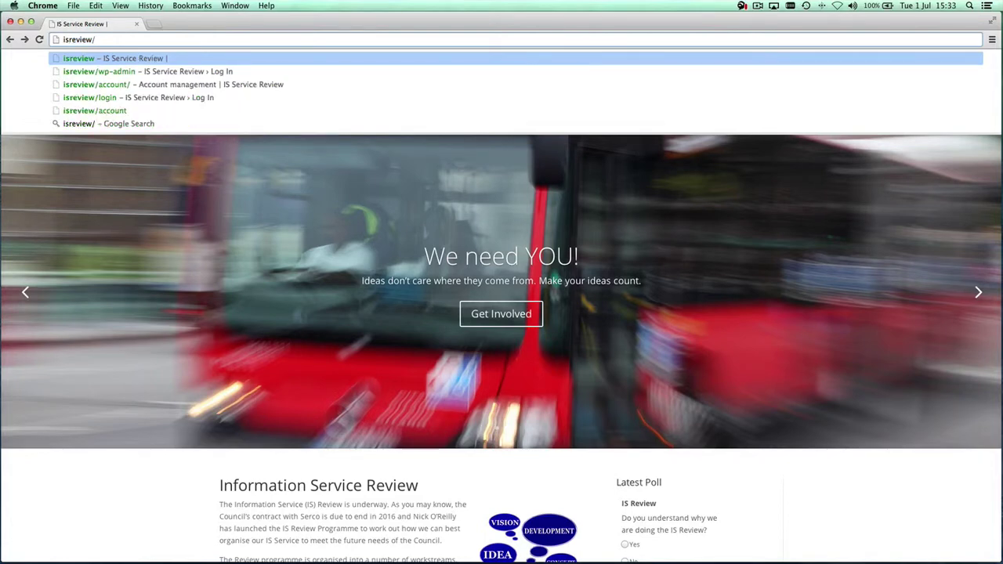
{"action": "type", "text": "login"}
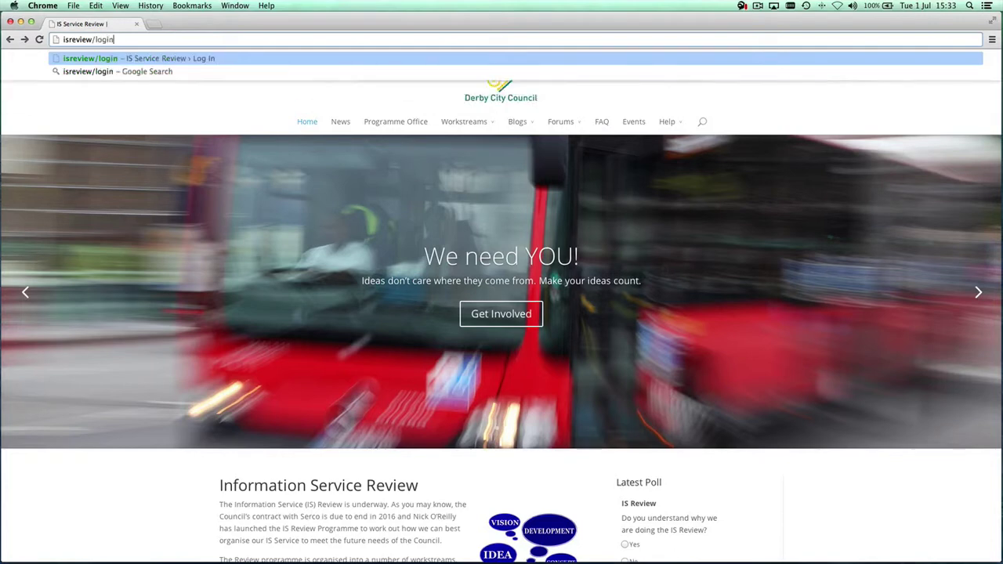
{"action": "key", "text": "Return"}
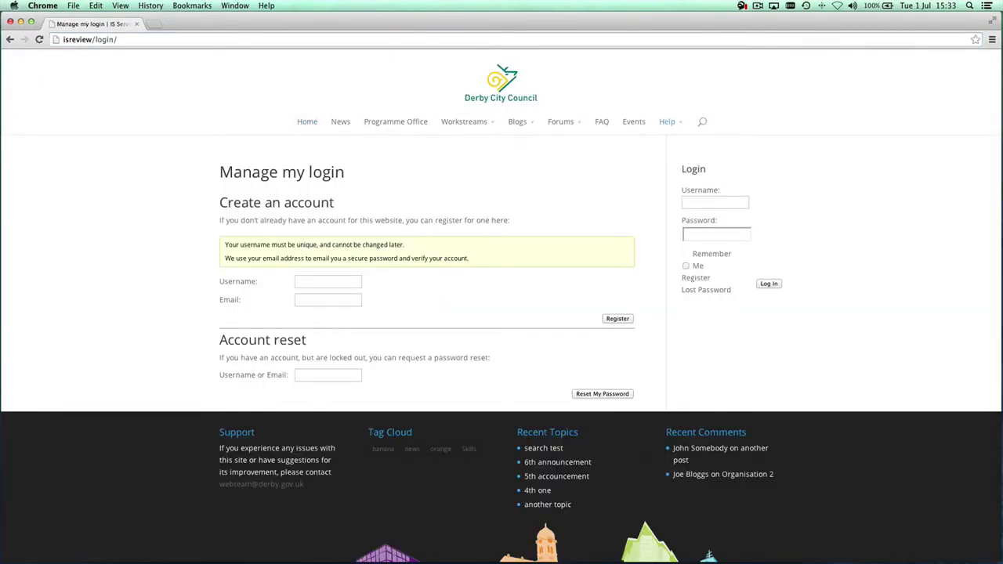
Log in with the account username and password, and decline Chrome's password saving.
{"action": "left_click", "coordinate": [714, 204]}
{"action": "type", "text": "coopert1"}
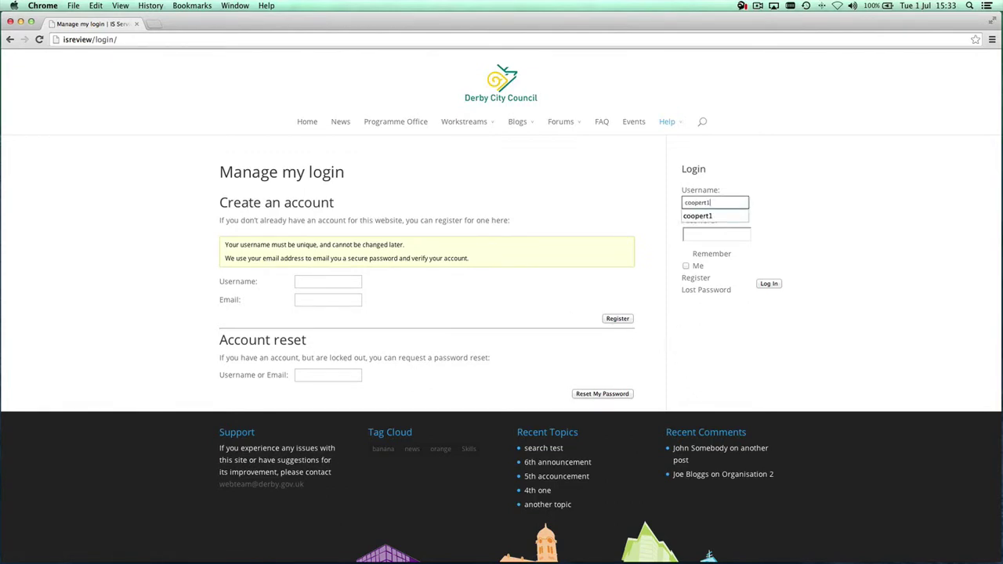
{"action": "key", "text": "Tab"}
{"action": "type", "text": "•••••••••"}
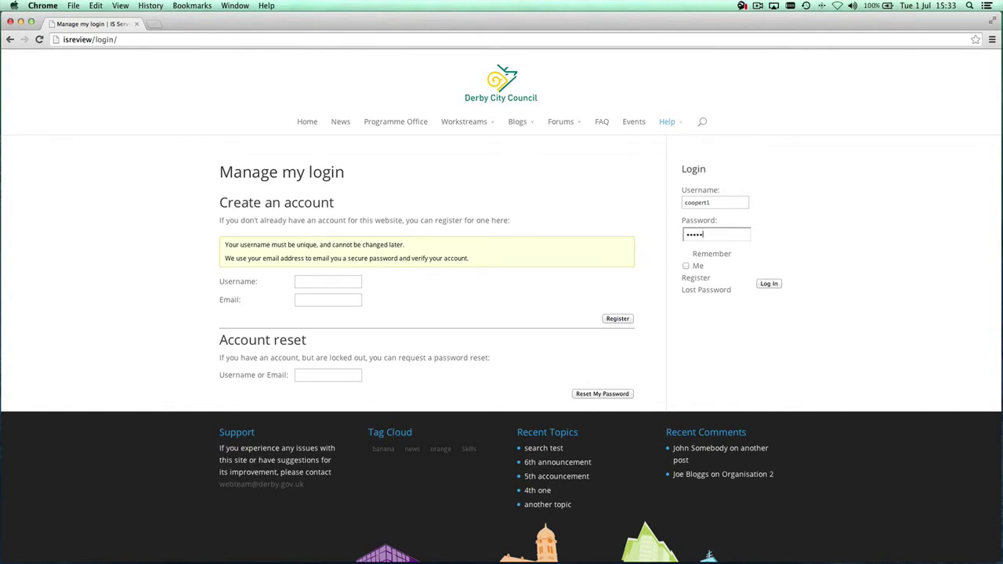
{"action": "key", "text": "Return"}
{"action": "left_click", "coordinate": [905, 60]}
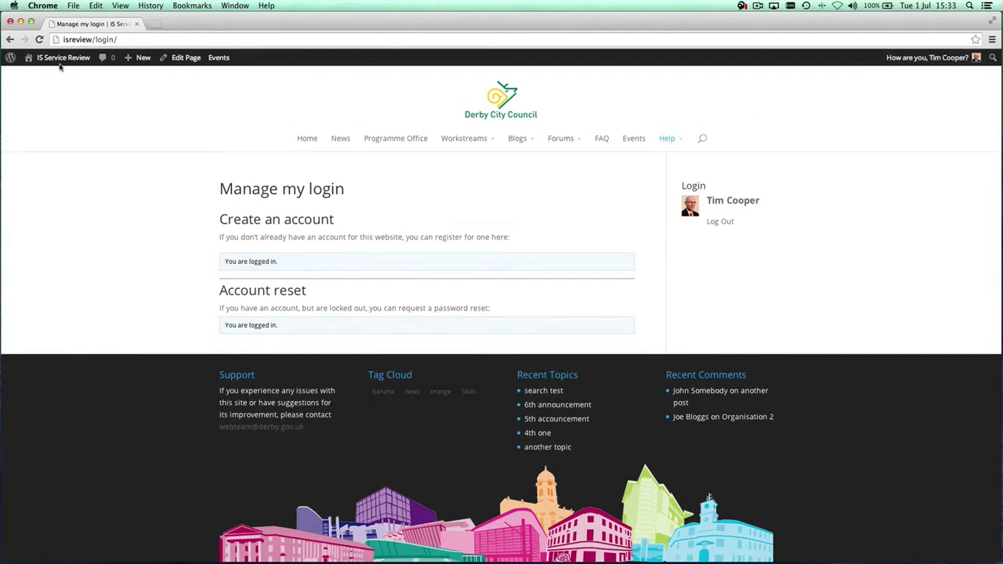
{"action": "mouse_move", "coordinate": [52, 61]}
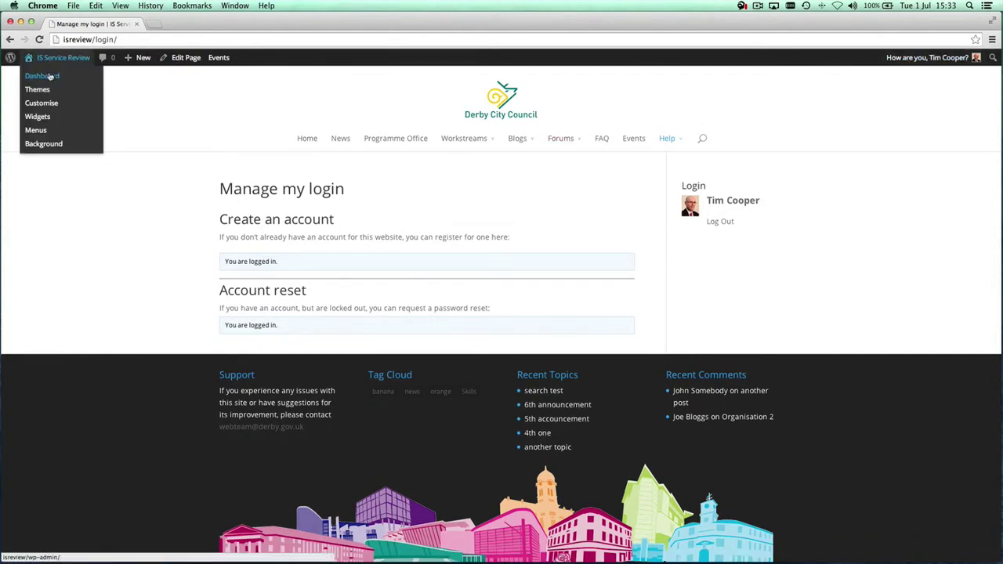
Go to the admin Dashboard and open Posts > All Posts to list the 11 posts.
{"action": "left_click", "coordinate": [50, 76]}
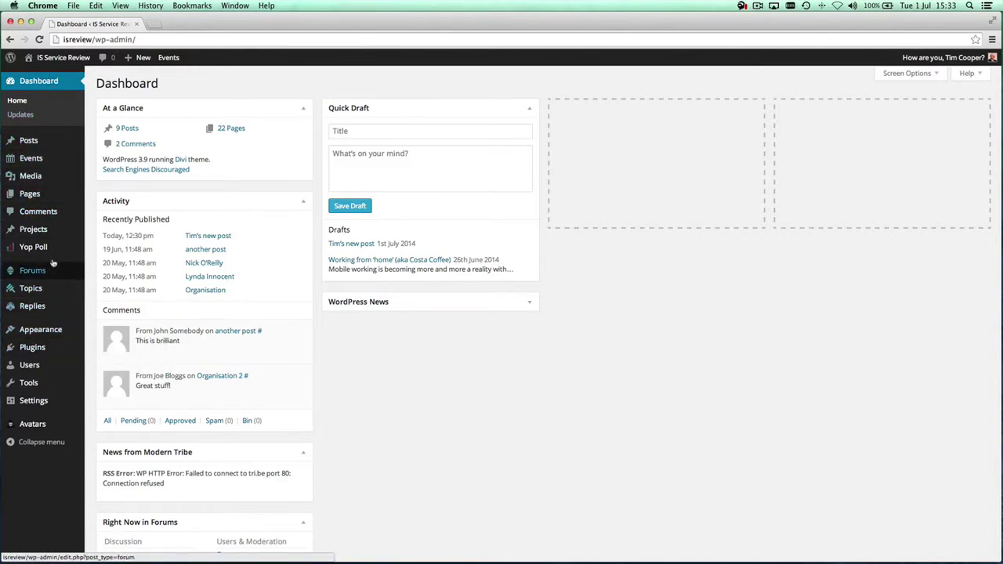
{"action": "mouse_move", "coordinate": [56, 143]}
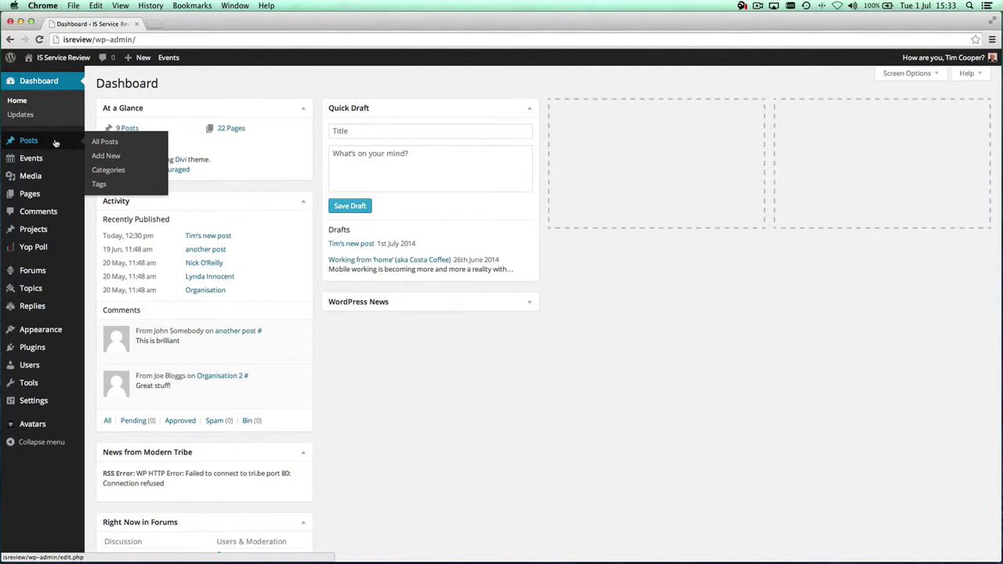
{"action": "left_click", "coordinate": [106, 143]}
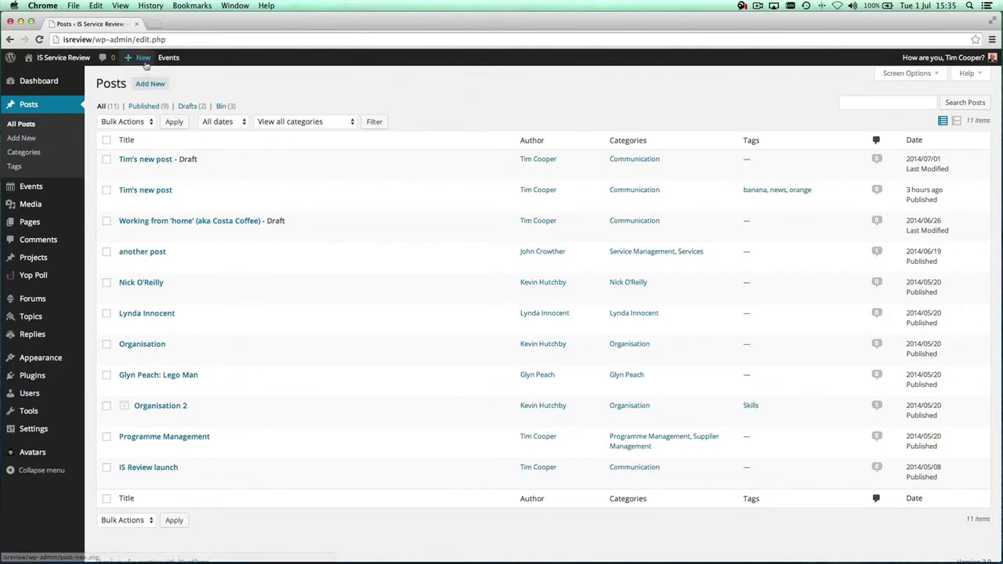
Create a new blank post from the admin bar's + New > Post menu.
{"action": "mouse_move", "coordinate": [146, 65]}
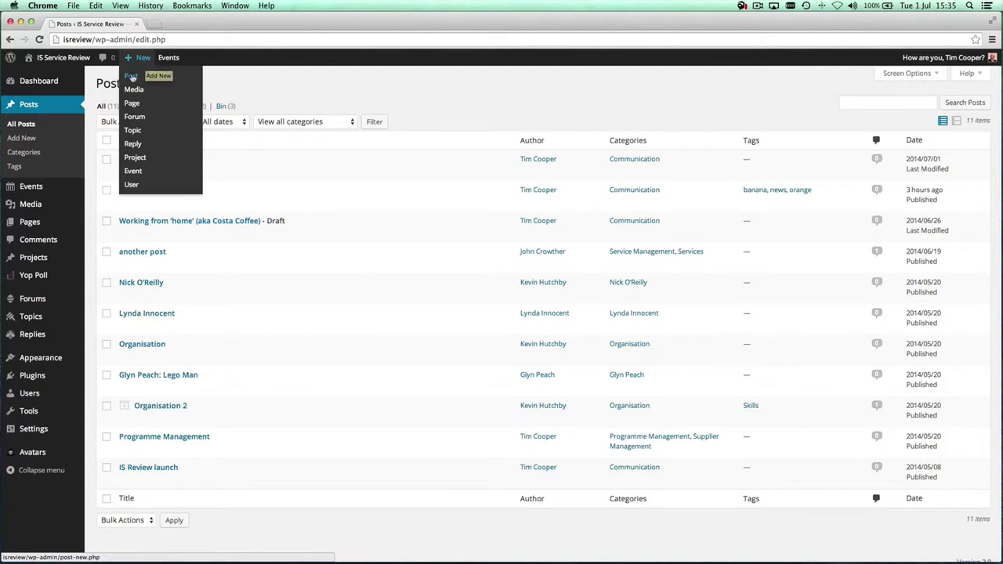
{"action": "left_click", "coordinate": [132, 76]}
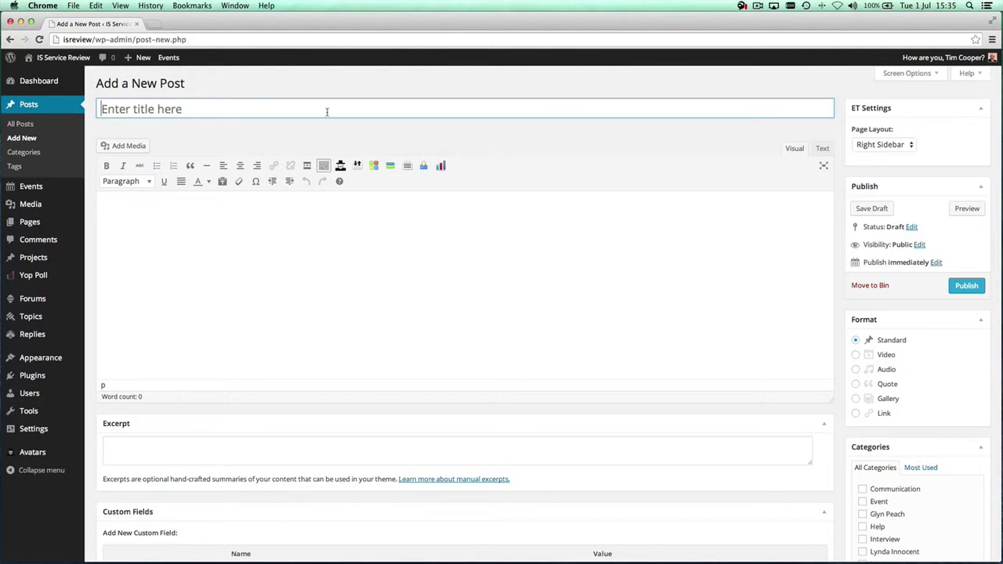
Title the post 'Tim's training post' and move into the body.
{"action": "type", "text": "Tim"}
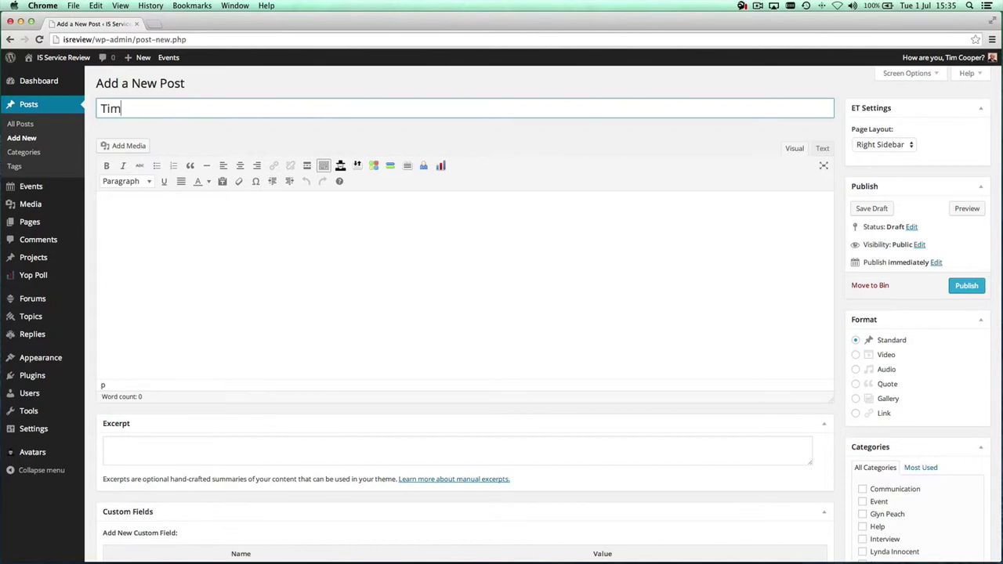
{"action": "type", "text": "'s training post"}
{"action": "key", "text": "Tab"}
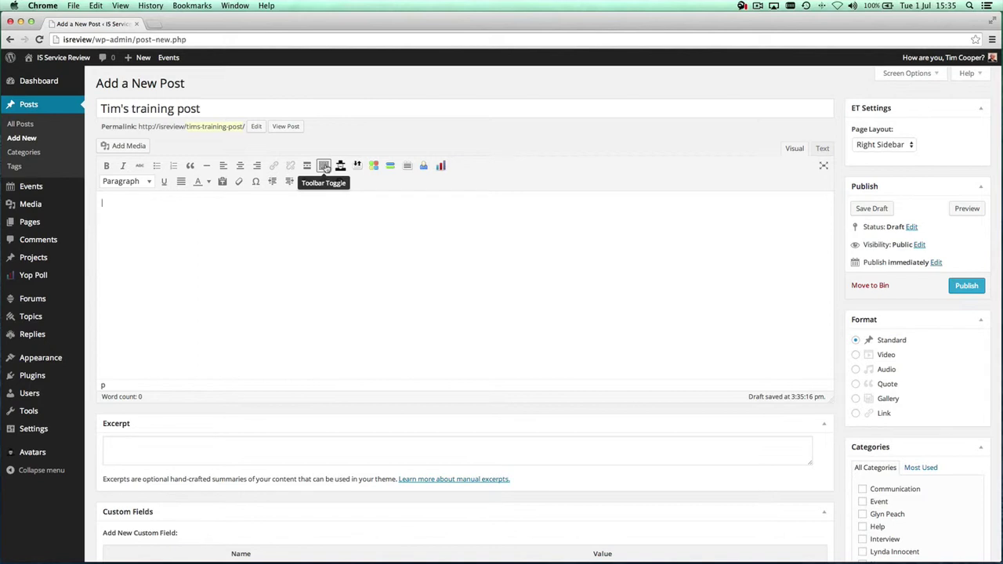
{"action": "left_click", "coordinate": [324, 167]}
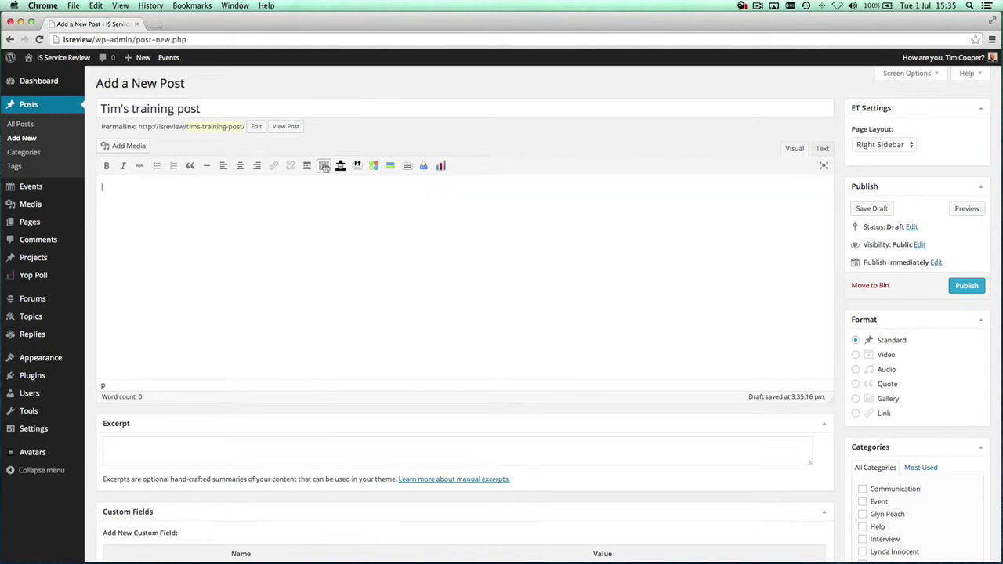
{"action": "left_click", "coordinate": [325, 167]}
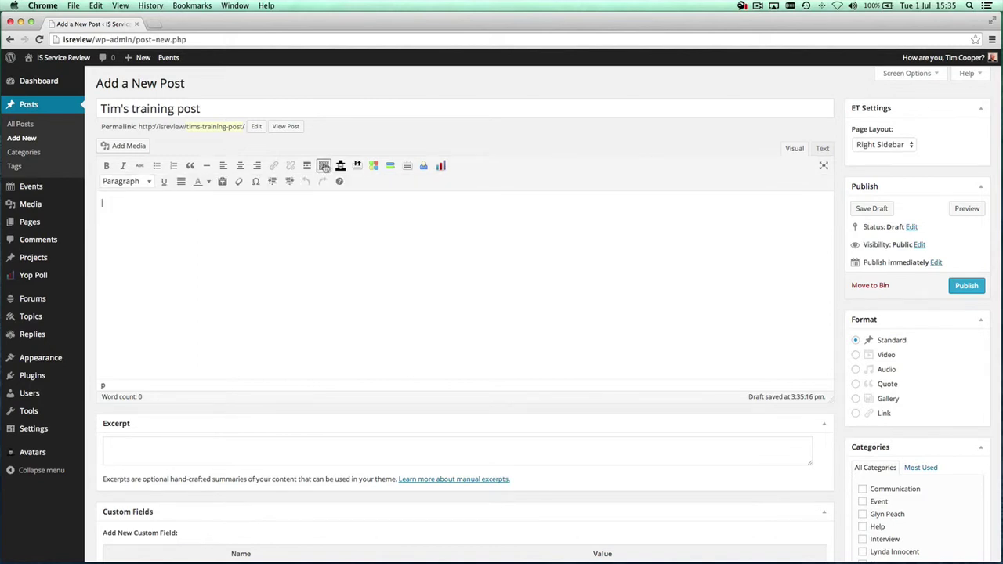
{"action": "left_click", "coordinate": [325, 167]}
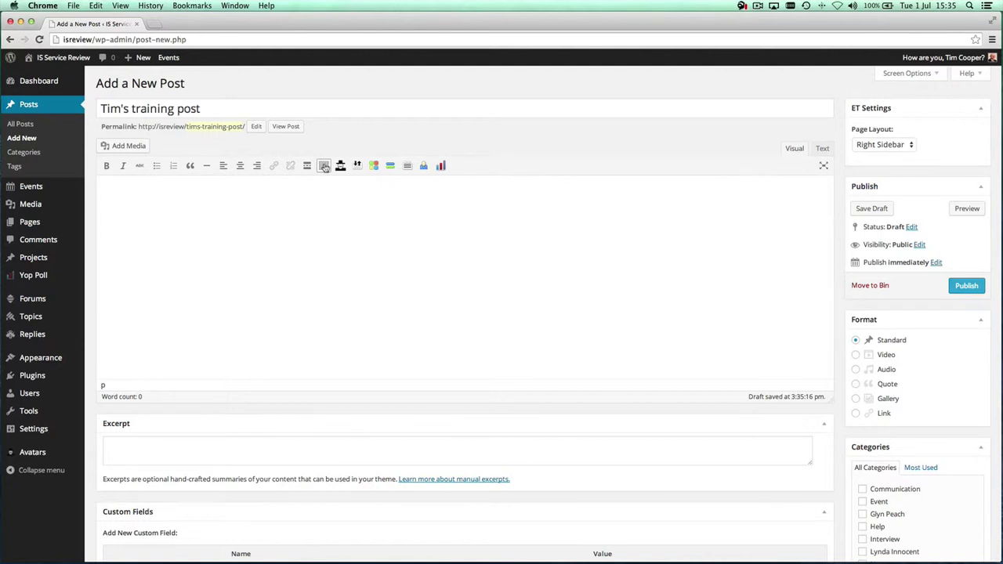
{"action": "left_click", "coordinate": [324, 167]}
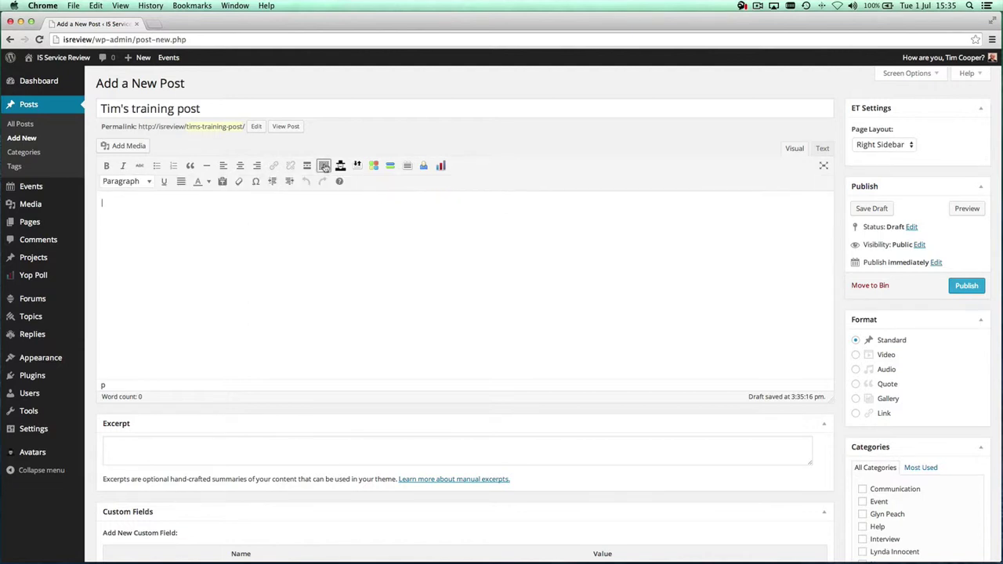
{"action": "left_click", "coordinate": [149, 182]}
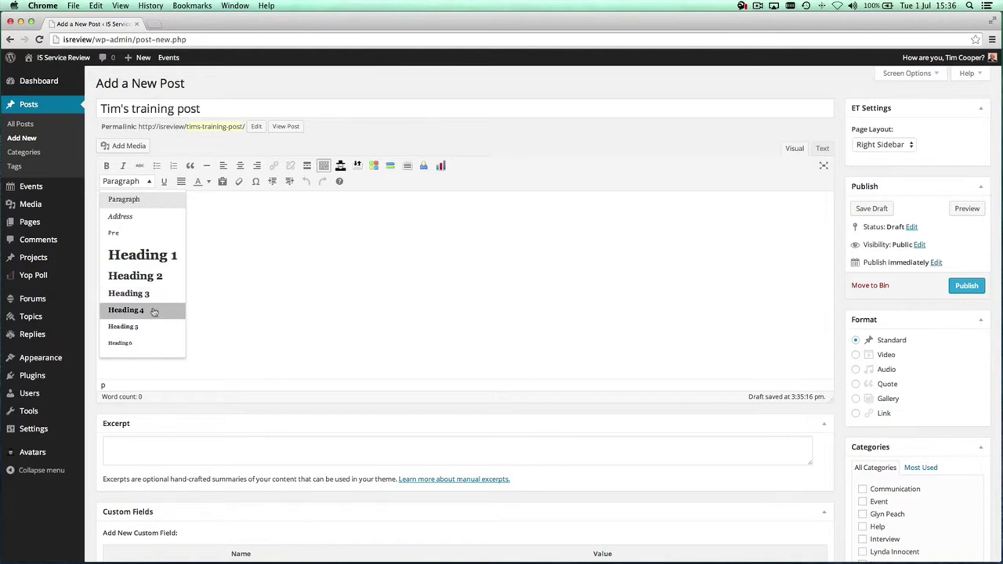
{"action": "left_click", "coordinate": [227, 294]}
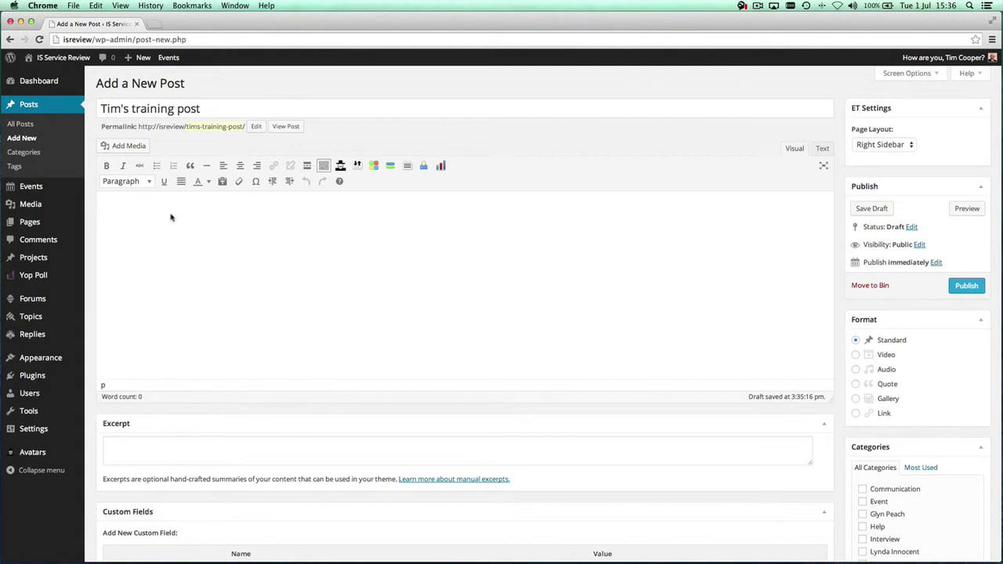
Add a Heading 3 line and 'This is some example text', then open Add Media.
{"action": "left_click", "coordinate": [150, 183]}
{"action": "type", "text": "Heading 3"}
{"action": "key", "text": "Return"}
{"action": "type", "text": "This is some example text"}
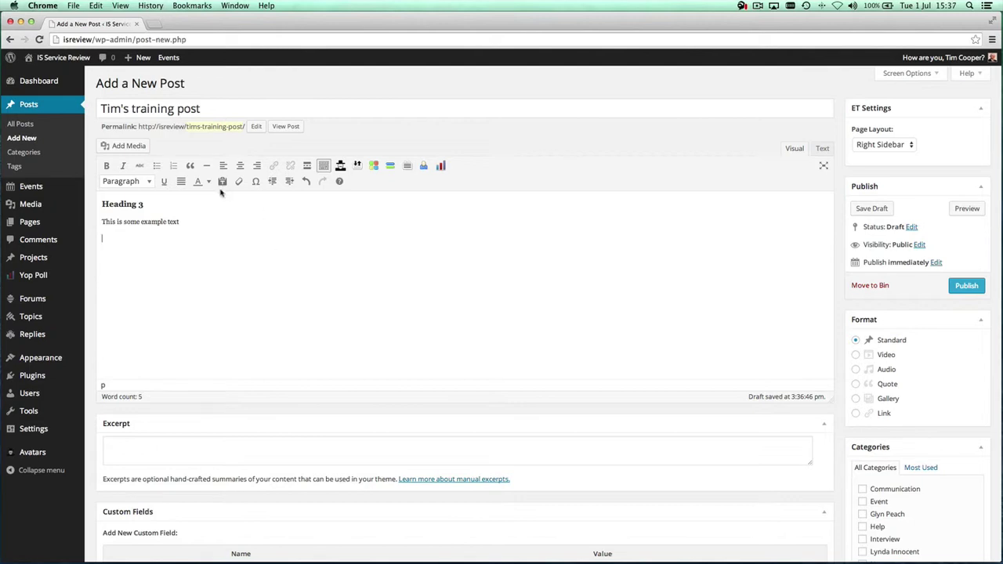
{"action": "left_click", "coordinate": [126, 146]}
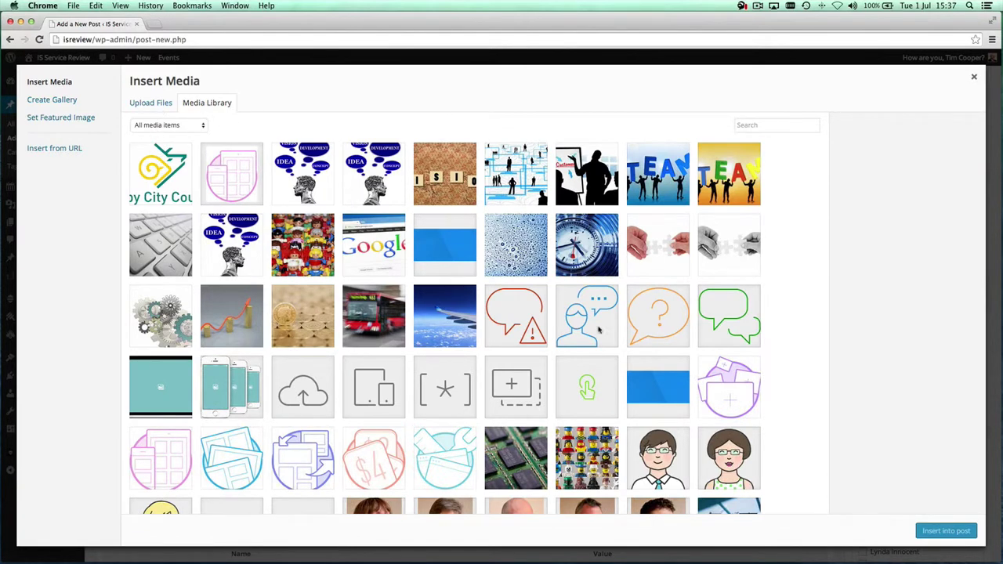
Insert the red-tie portrait from the Media Library below the example text.
{"action": "left_click", "coordinate": [166, 108]}
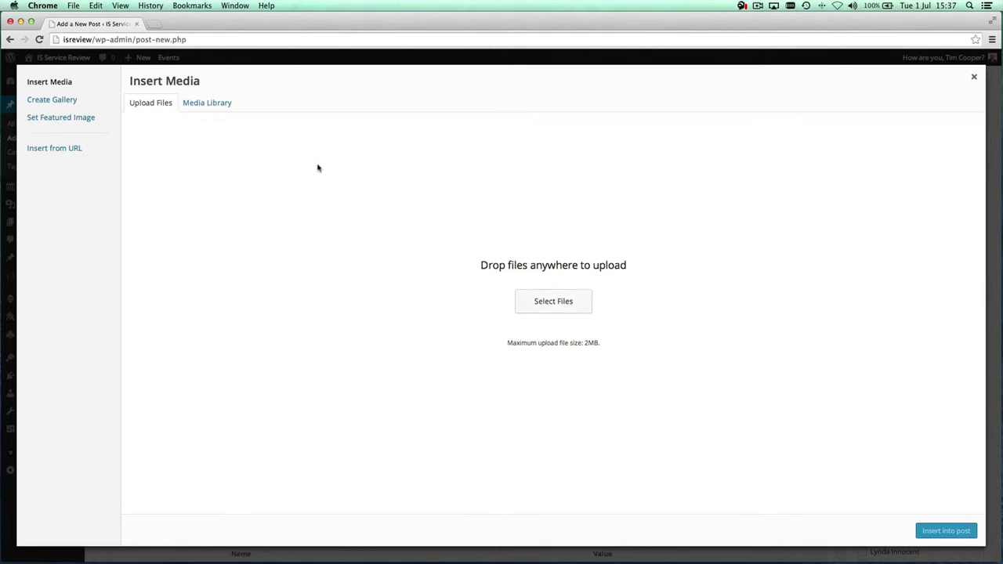
{"action": "left_click", "coordinate": [222, 107]}
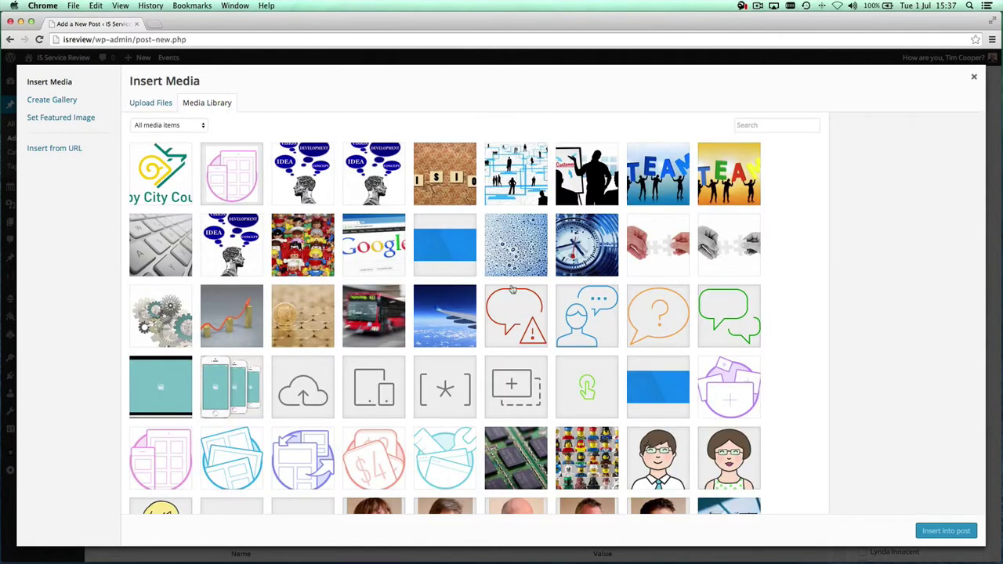
{"action": "scroll", "coordinate": [635, 346], "scroll_direction": "down", "scroll_amount": 3}
{"action": "scroll", "coordinate": [636, 345], "scroll_direction": "down", "scroll_amount": 3}
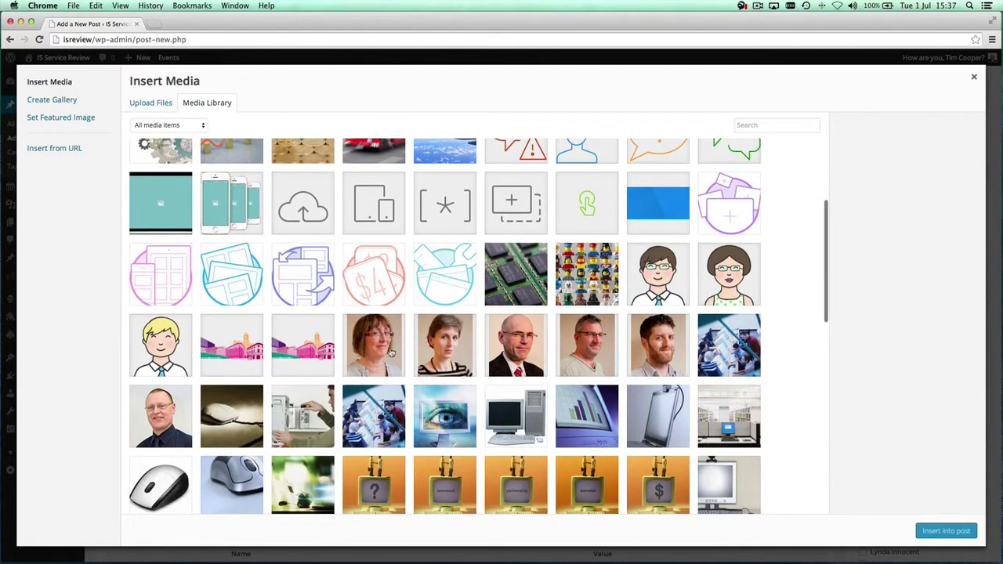
{"action": "left_click", "coordinate": [534, 348]}
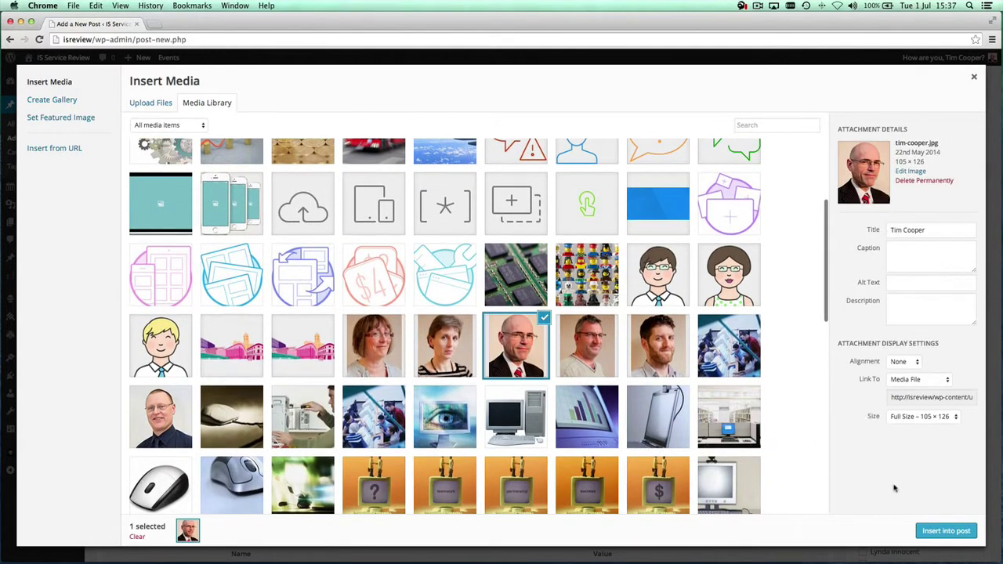
{"action": "left_click", "coordinate": [950, 533]}
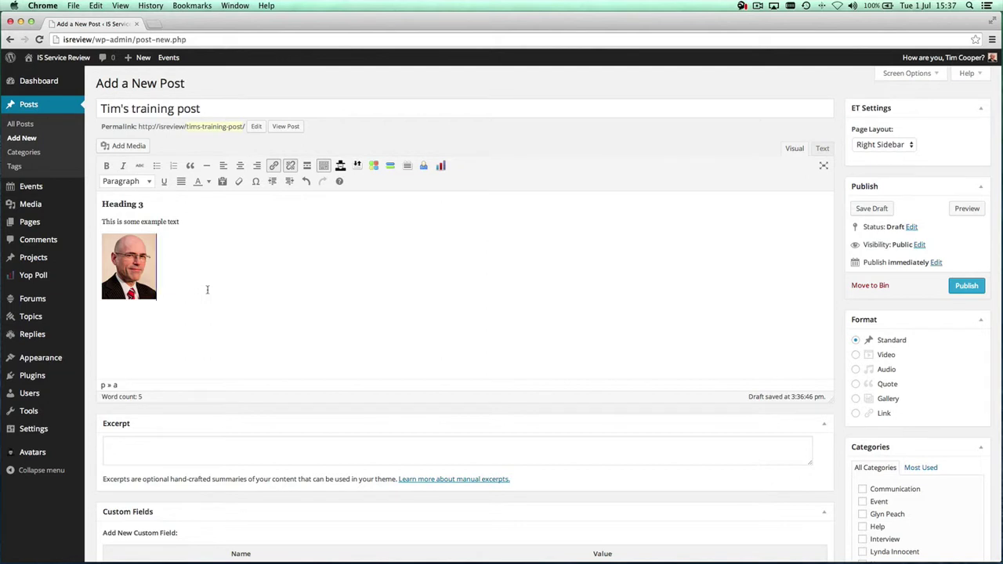
{"action": "key", "text": "Return"}
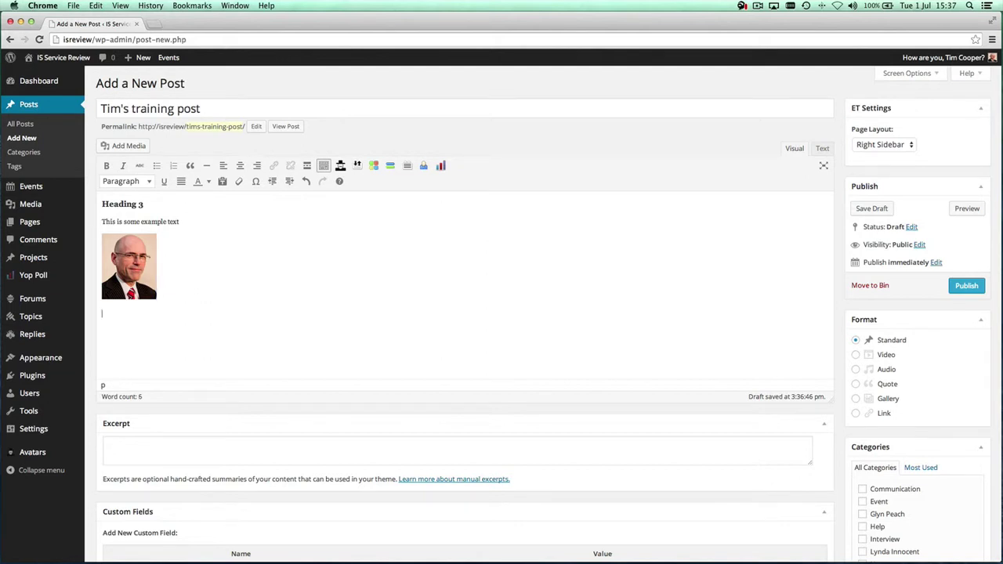
Type 'Adding extra text.' as a new paragraph beneath the photo.
{"action": "type", "text": "Adding extra text."}
Scroll the Categories box to the top and tick the Communication category.
{"action": "scroll", "coordinate": [928, 384], "scroll_direction": "down", "scroll_amount": 1}
{"action": "scroll", "coordinate": [928, 381], "scroll_direction": "down", "scroll_amount": 5}
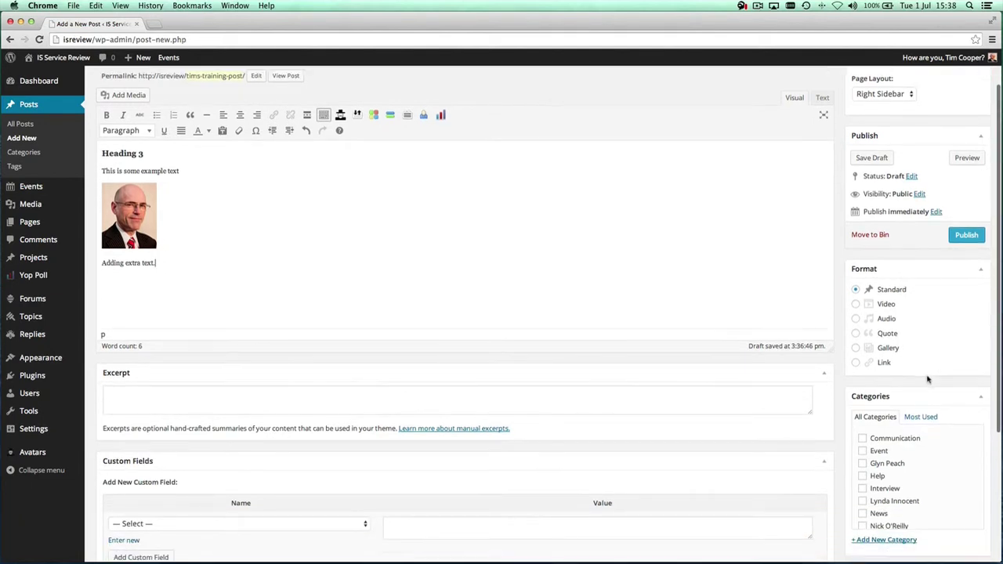
{"action": "scroll", "coordinate": [885, 399], "scroll_direction": "up", "scroll_amount": 5}
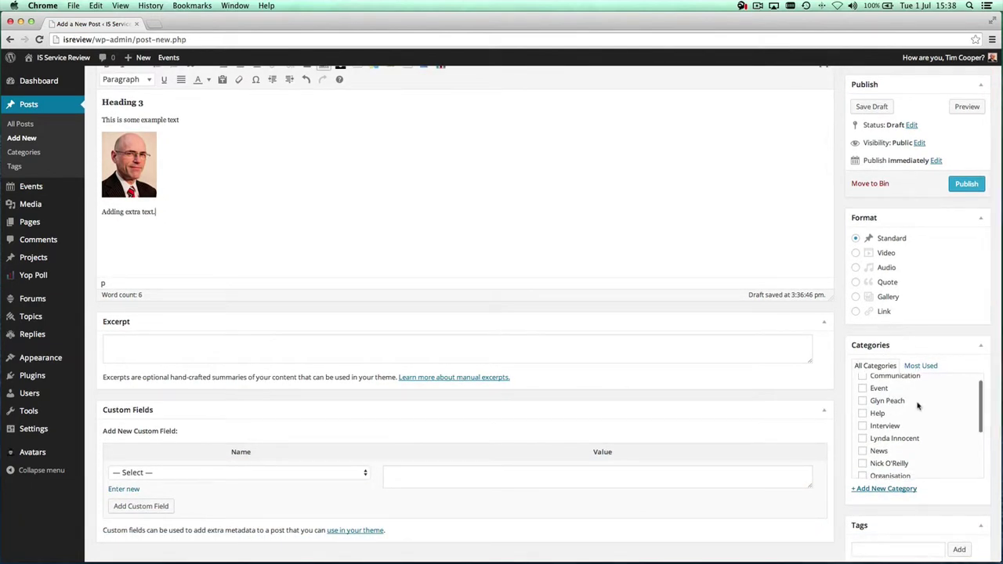
{"action": "scroll", "coordinate": [963, 400], "scroll_direction": "down", "scroll_amount": 5}
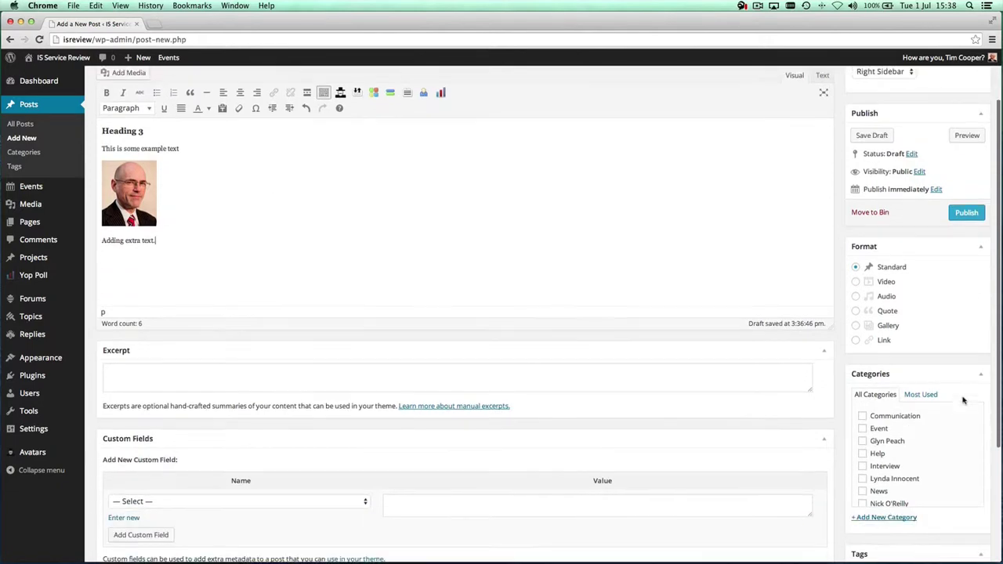
{"action": "scroll", "coordinate": [916, 441], "scroll_direction": "up", "scroll_amount": 4}
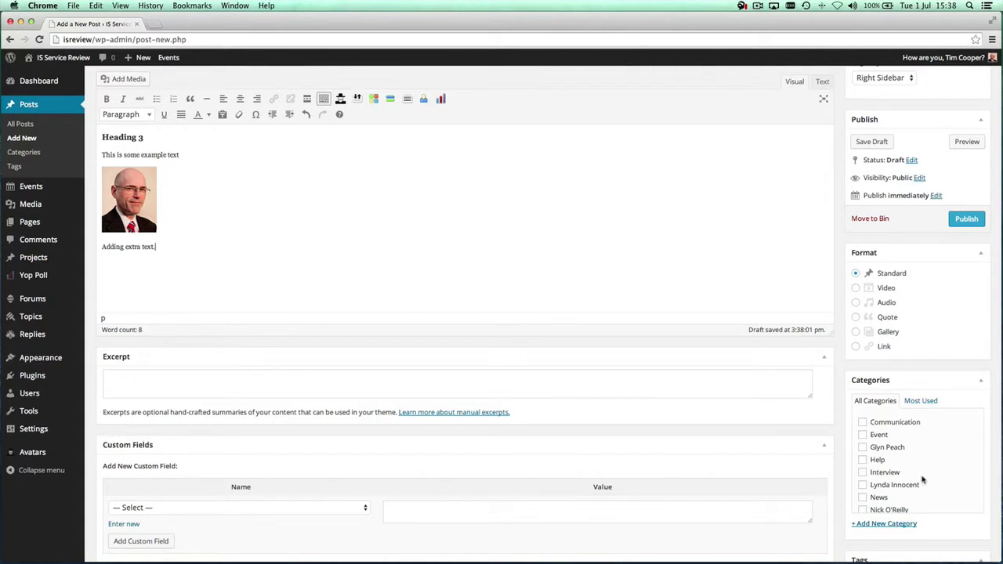
{"action": "scroll", "coordinate": [905, 461], "scroll_direction": "down", "scroll_amount": 1}
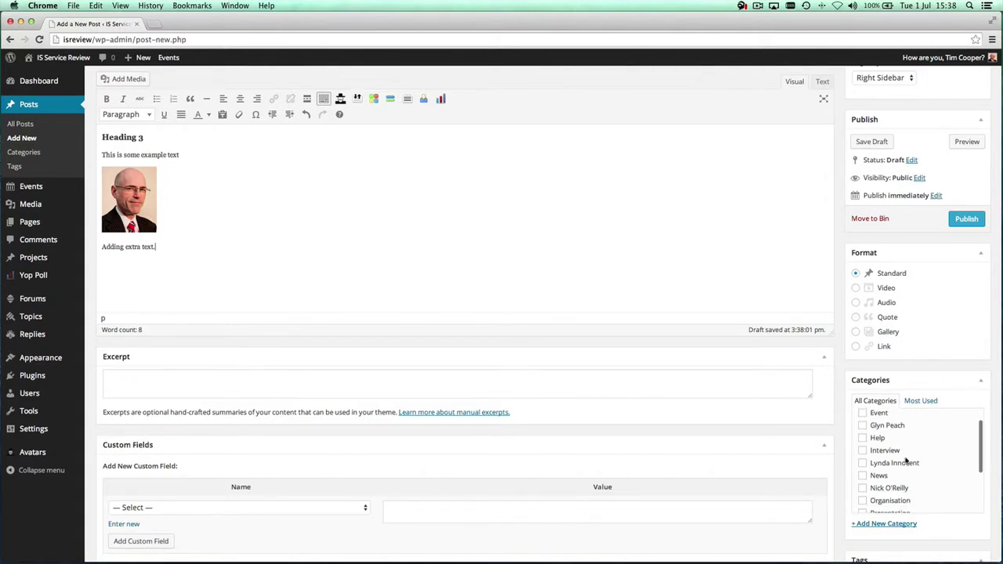
{"action": "scroll", "coordinate": [906, 462], "scroll_direction": "down", "scroll_amount": 1}
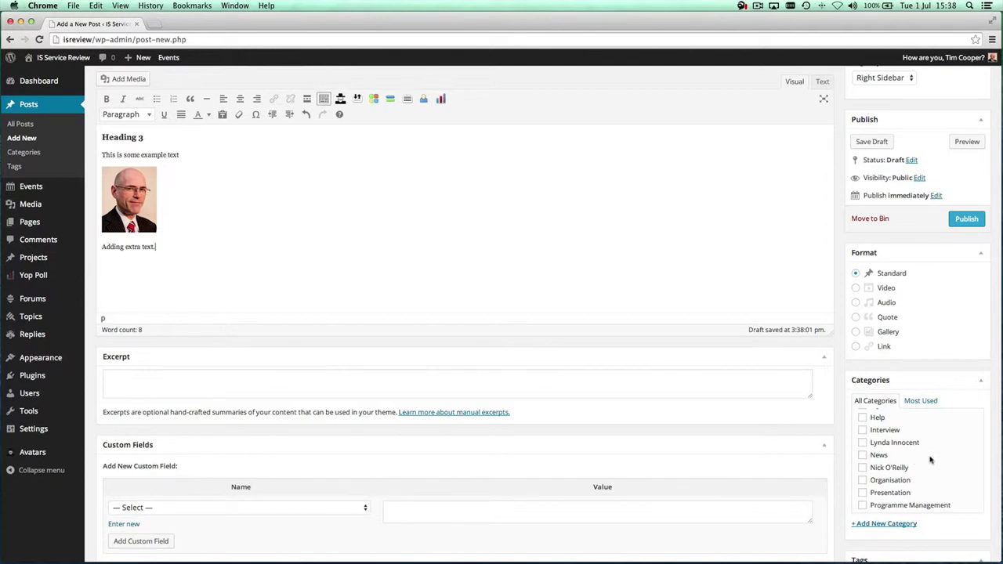
{"action": "scroll", "coordinate": [929, 458], "scroll_direction": "up", "scroll_amount": 2}
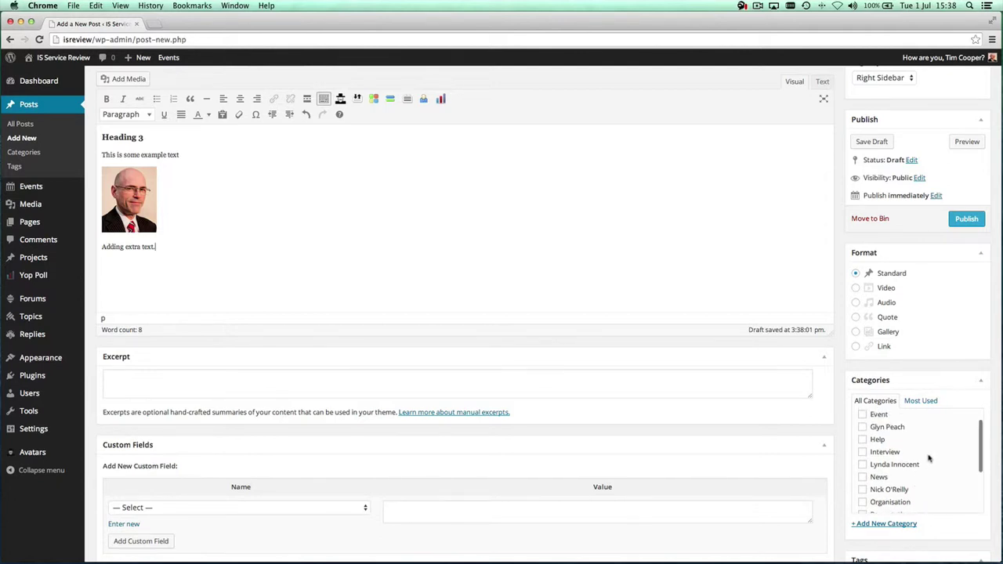
{"action": "scroll", "coordinate": [929, 458], "scroll_direction": "up", "scroll_amount": 1}
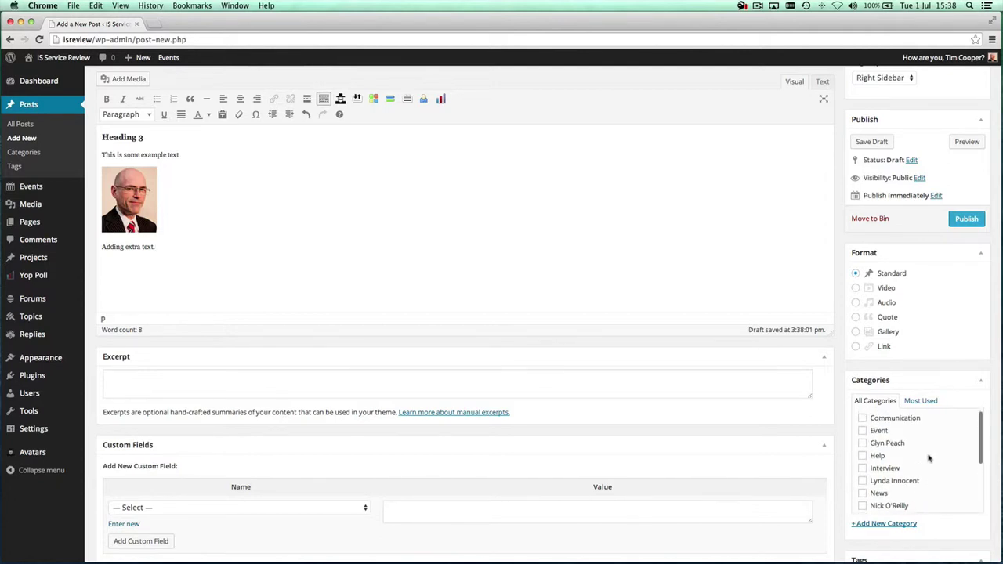
{"action": "left_click", "coordinate": [863, 420]}
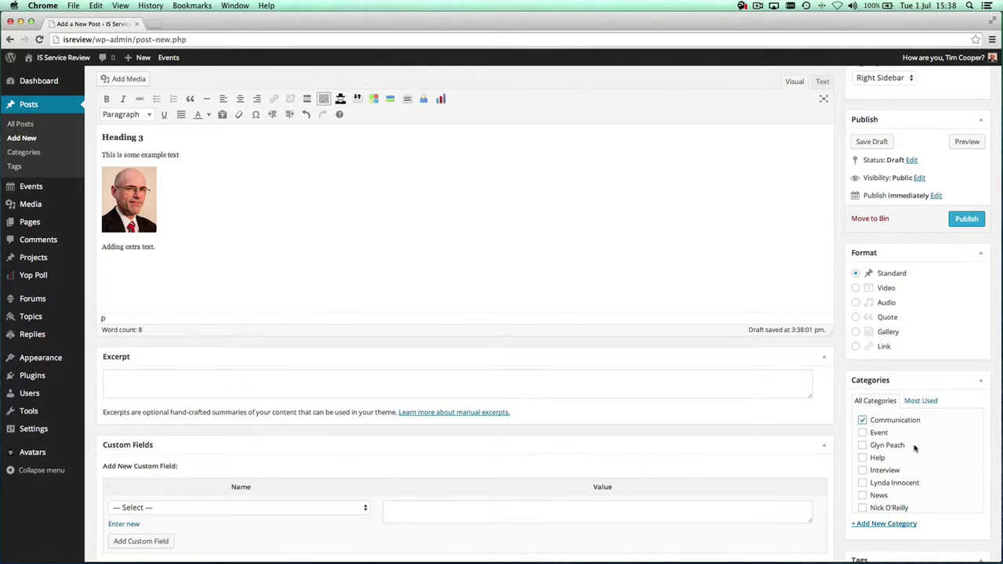
{"action": "scroll", "coordinate": [922, 466], "scroll_direction": "down", "scroll_amount": 5}
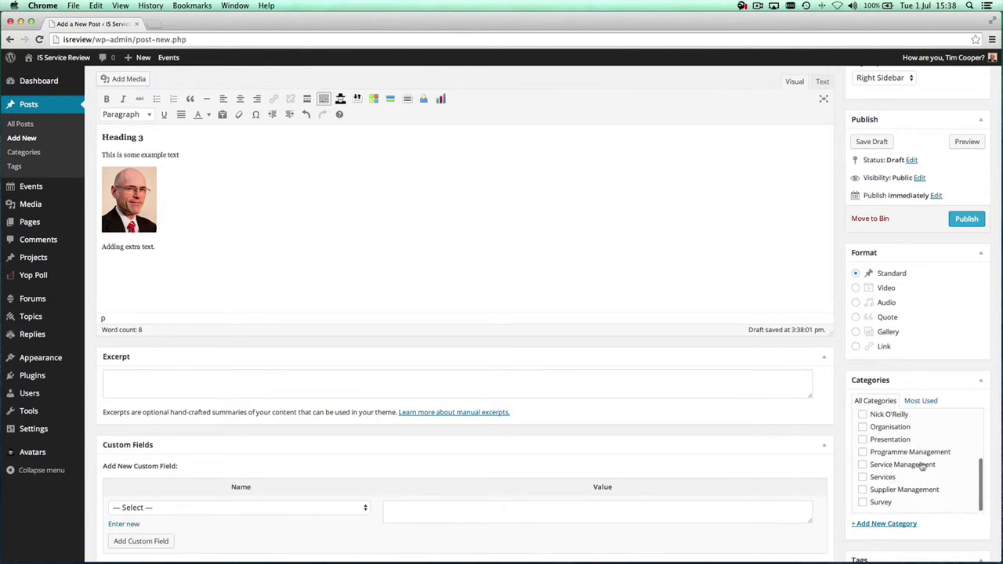
{"action": "scroll", "coordinate": [922, 465], "scroll_direction": "down", "scroll_amount": 2}
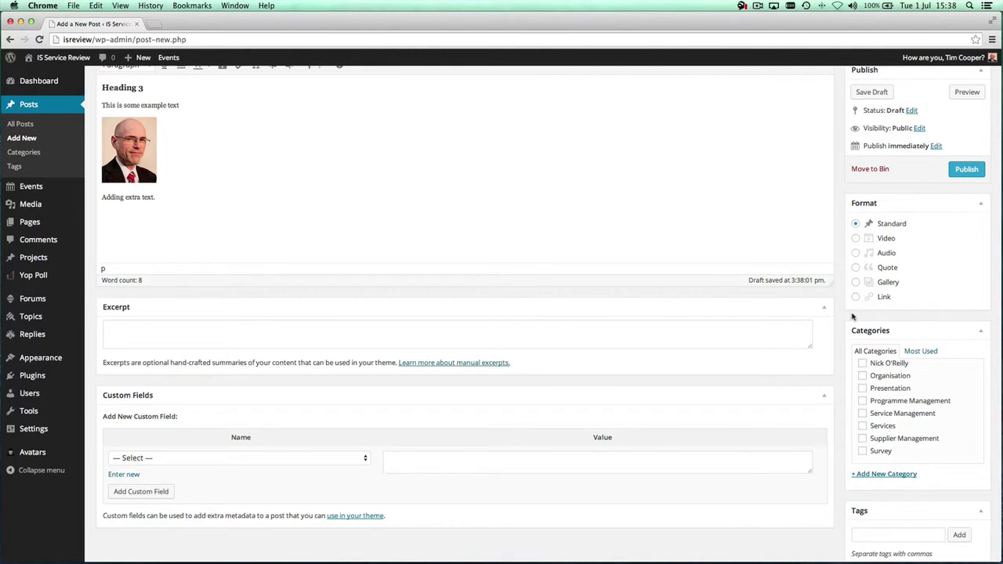
{"action": "scroll", "coordinate": [936, 460], "scroll_direction": "down", "scroll_amount": 1}
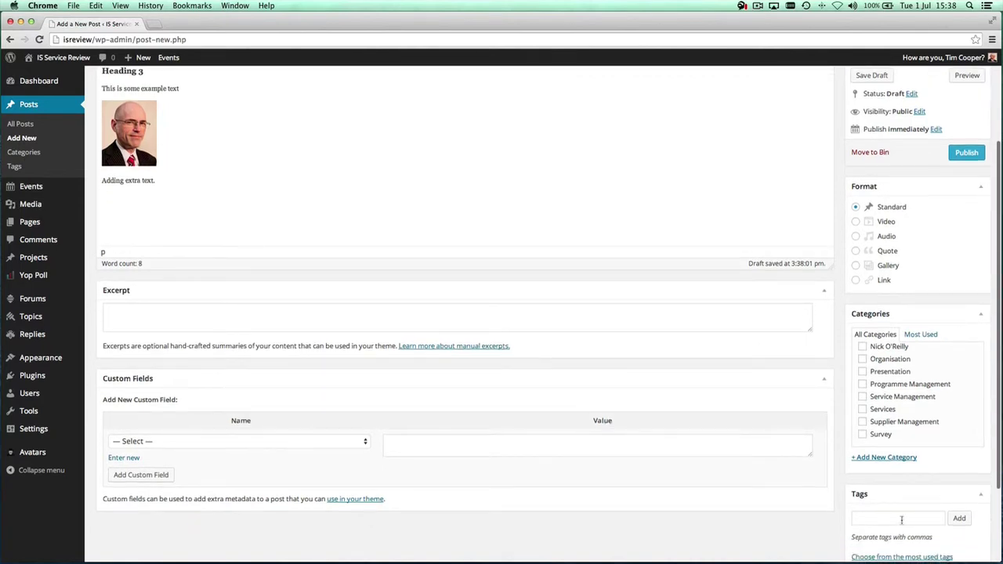
Add the tag 'banana' and publish the post.
{"action": "left_click", "coordinate": [901, 520]}
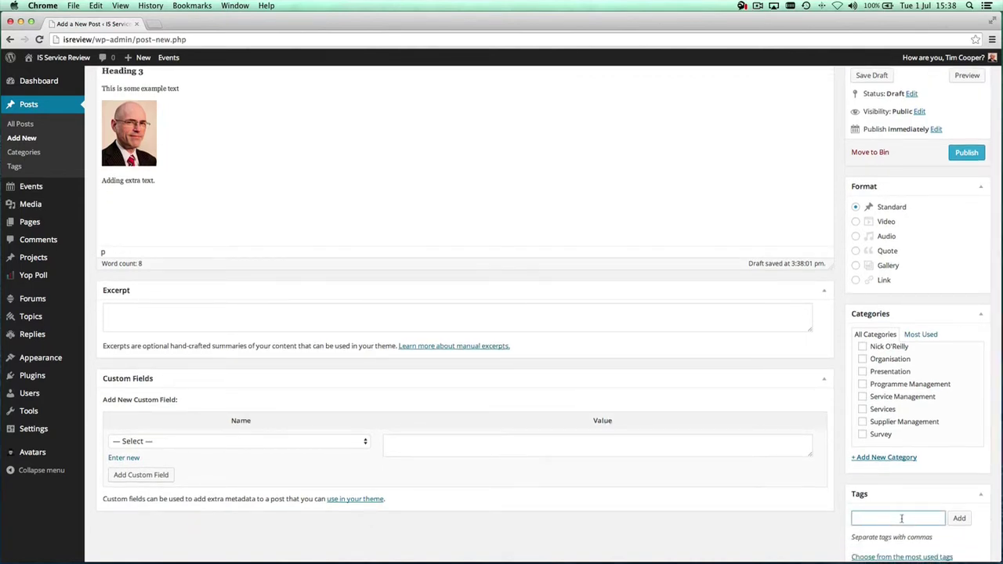
{"action": "type", "text": "banana"}
{"action": "left_click", "coordinate": [965, 519]}
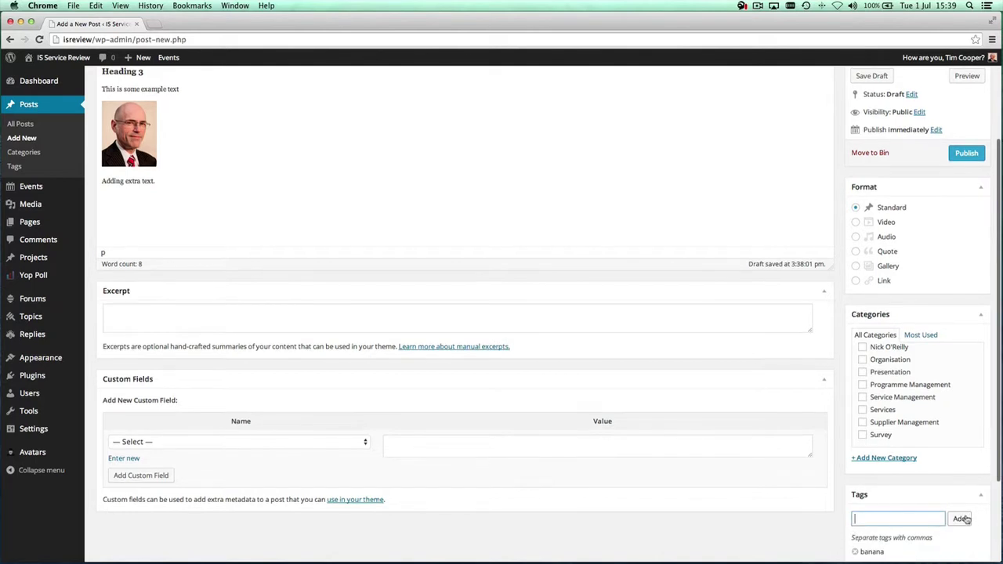
{"action": "left_click", "coordinate": [968, 154]}
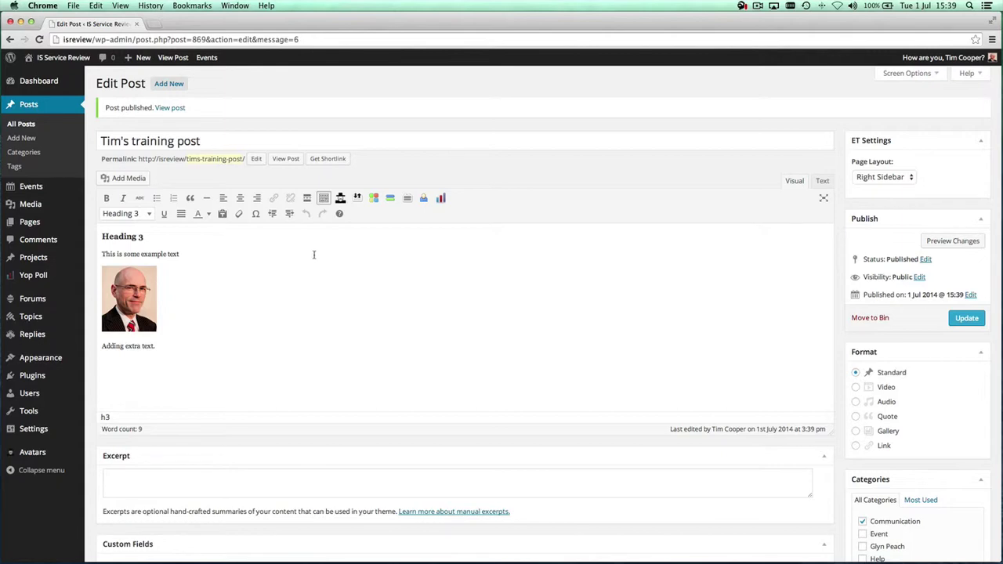
Go to the live site's News page and open 'Tim's training post'.
{"action": "mouse_move", "coordinate": [55, 59]}
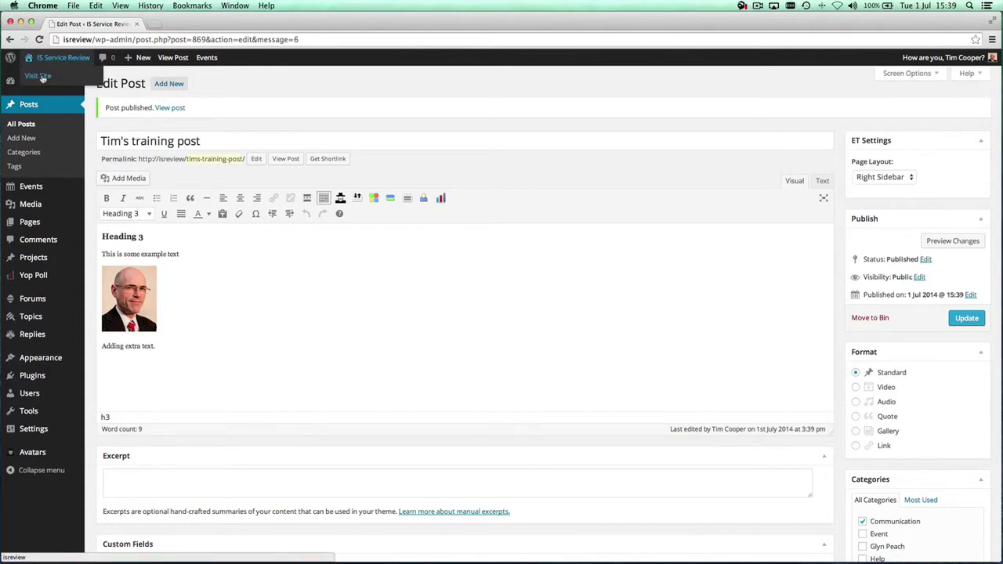
{"action": "left_click", "coordinate": [43, 76]}
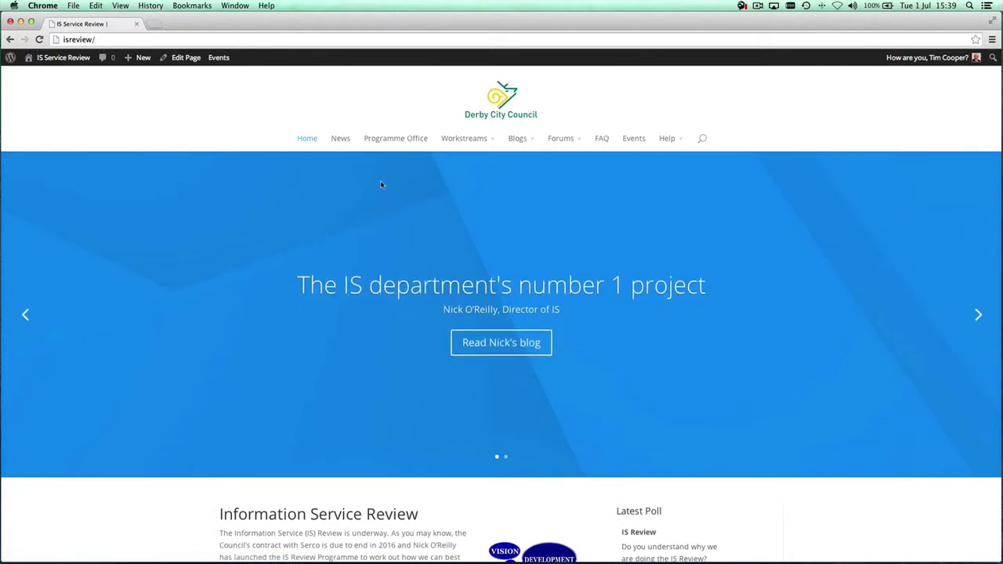
{"action": "left_click", "coordinate": [343, 141]}
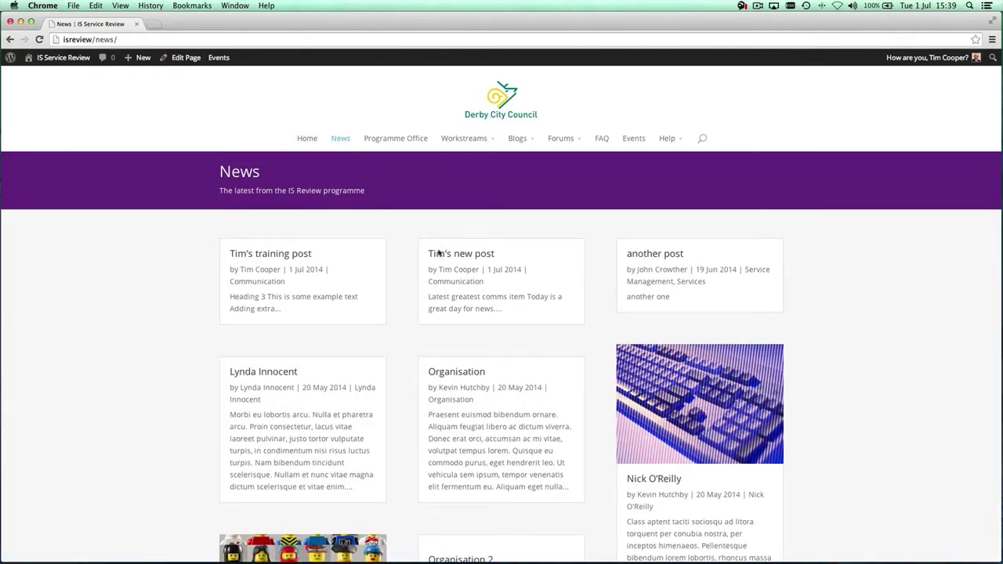
{"action": "scroll", "coordinate": [456, 270], "scroll_direction": "down", "scroll_amount": 10}
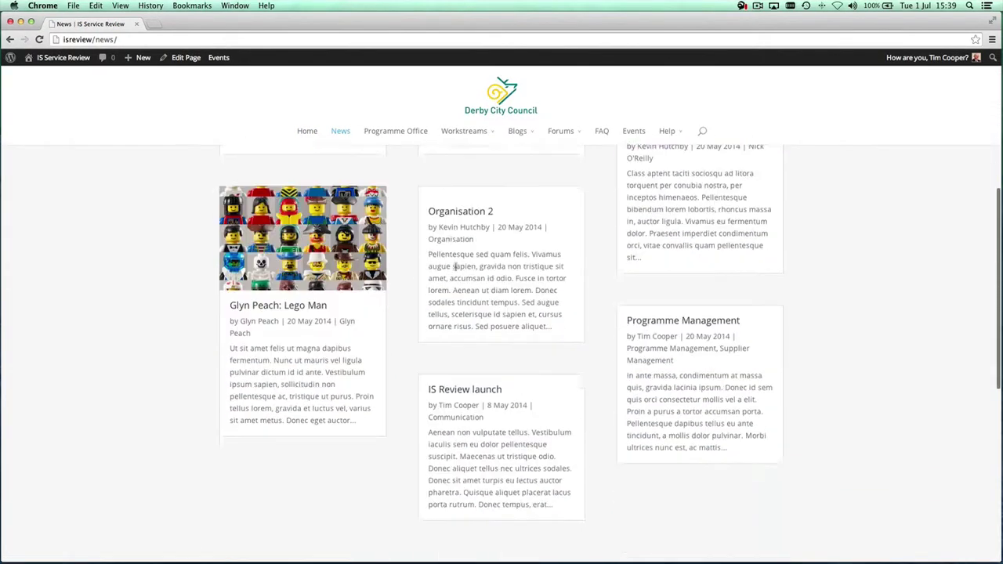
{"action": "scroll", "coordinate": [456, 270], "scroll_direction": "down", "scroll_amount": 3}
{"action": "scroll", "coordinate": [453, 270], "scroll_direction": "up", "scroll_amount": 12}
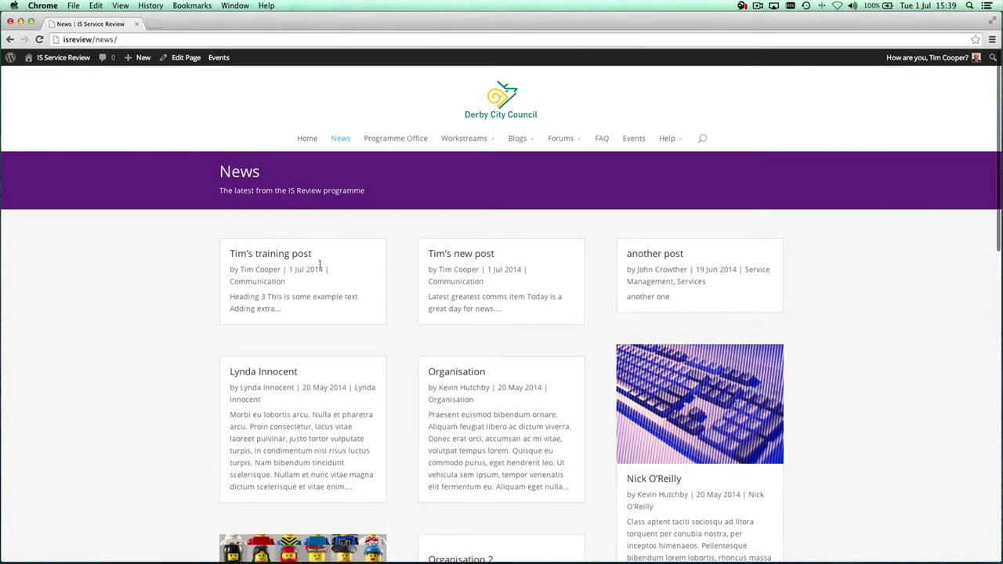
{"action": "left_click", "coordinate": [286, 256]}
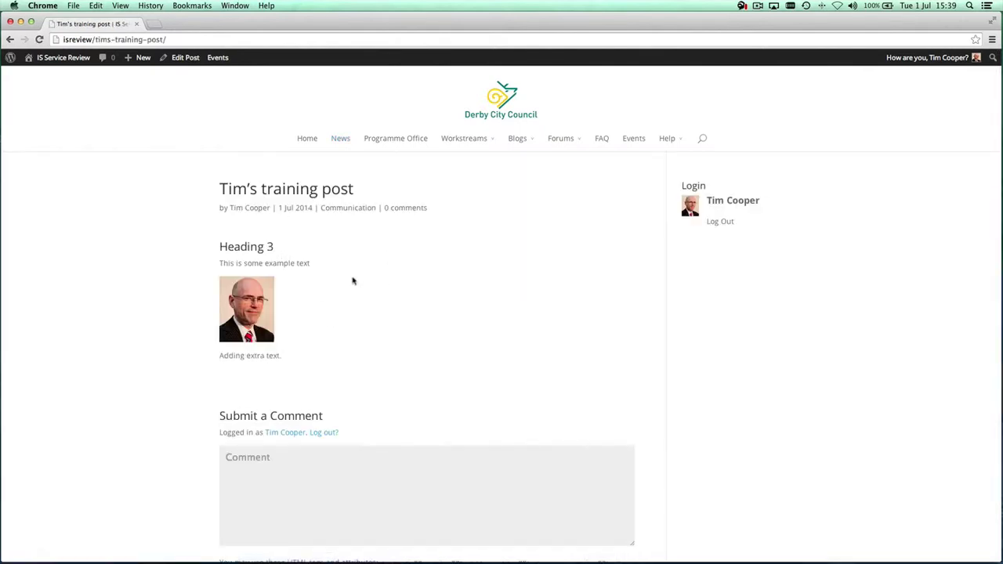
Open 'Tim's training post' from the Communication workstream's Comms list, then return to that page.
{"action": "mouse_move", "coordinate": [474, 149]}
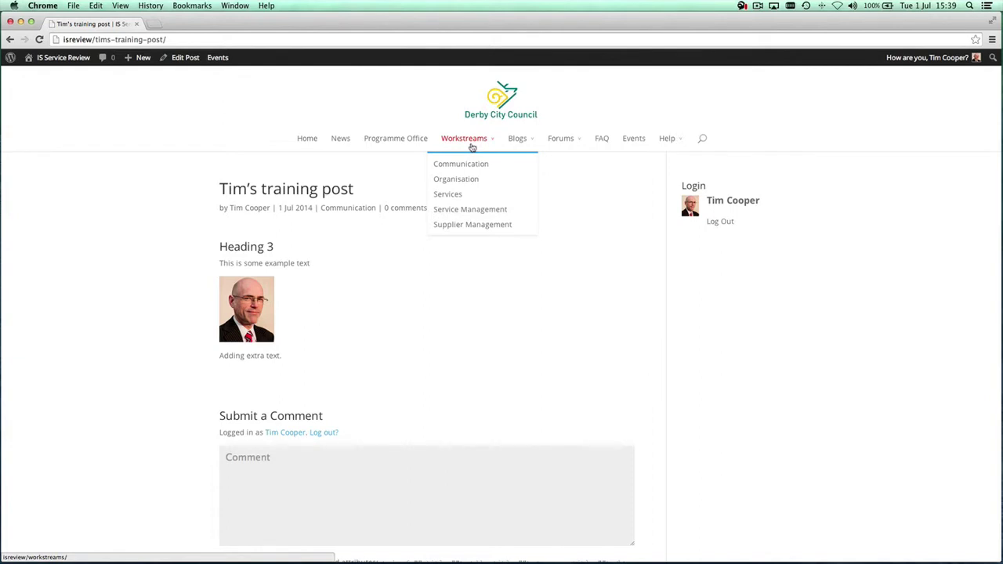
{"action": "left_click", "coordinate": [462, 171]}
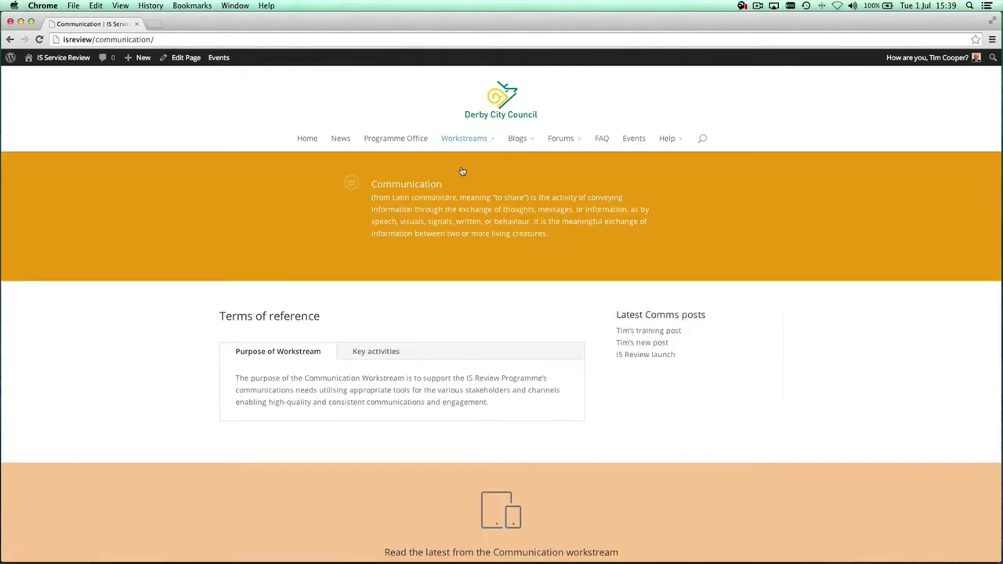
{"action": "scroll", "coordinate": [524, 283], "scroll_direction": "down", "scroll_amount": 5}
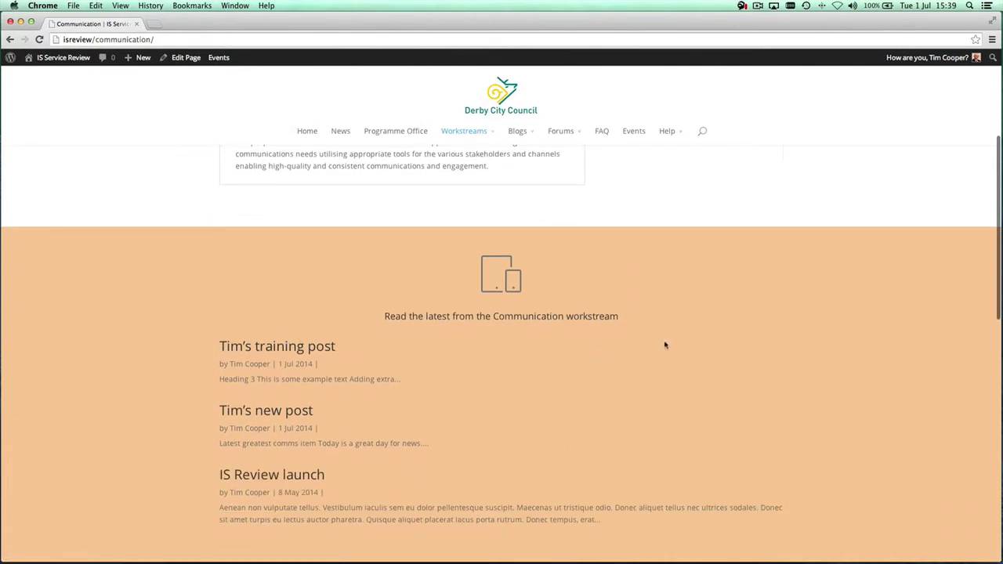
{"action": "left_click", "coordinate": [286, 352]}
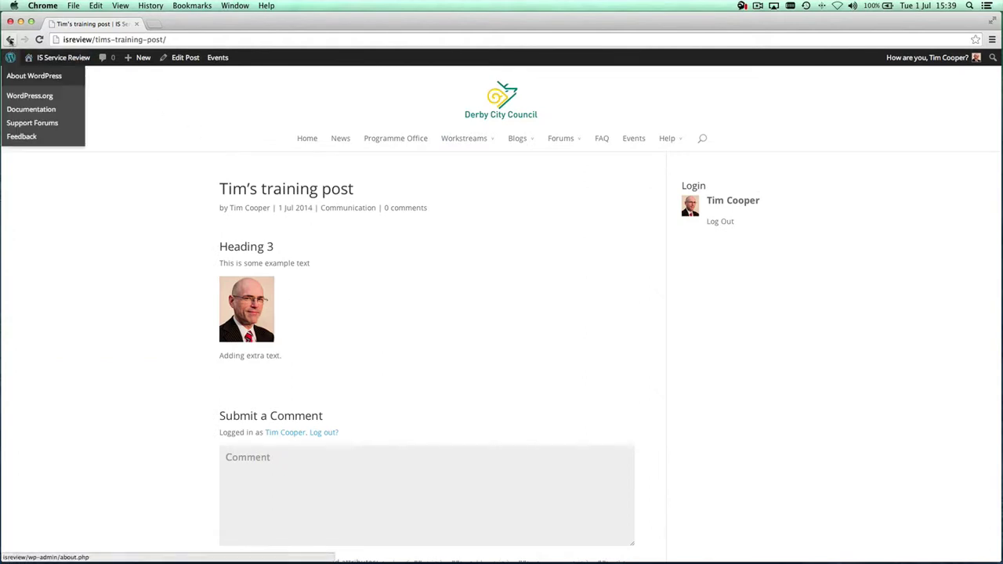
{"action": "left_click", "coordinate": [10, 40]}
{"action": "scroll", "coordinate": [728, 226], "scroll_direction": "up", "scroll_amount": 5}
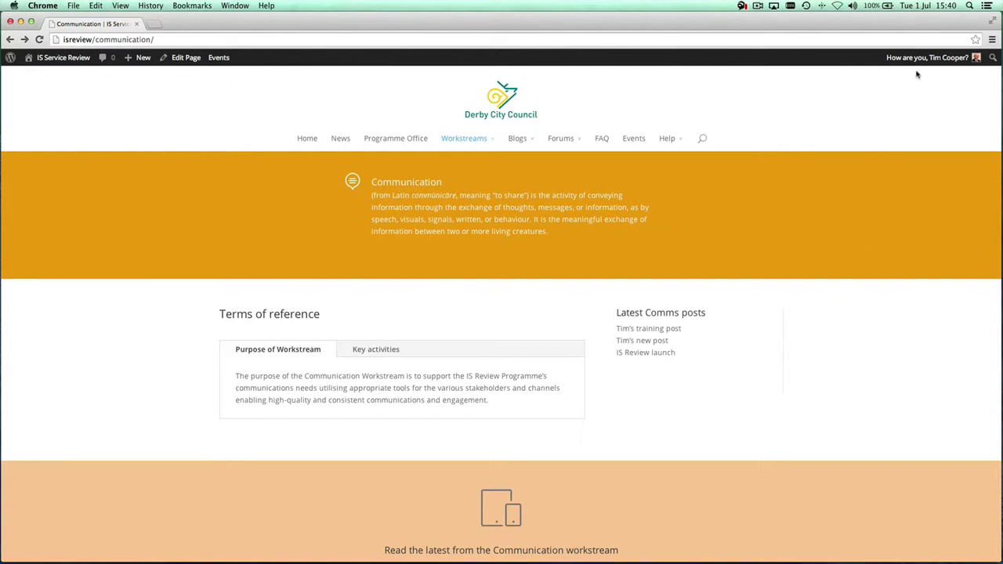
Log out using the 'How are you' account menu in the admin bar.
{"action": "mouse_move", "coordinate": [918, 62]}
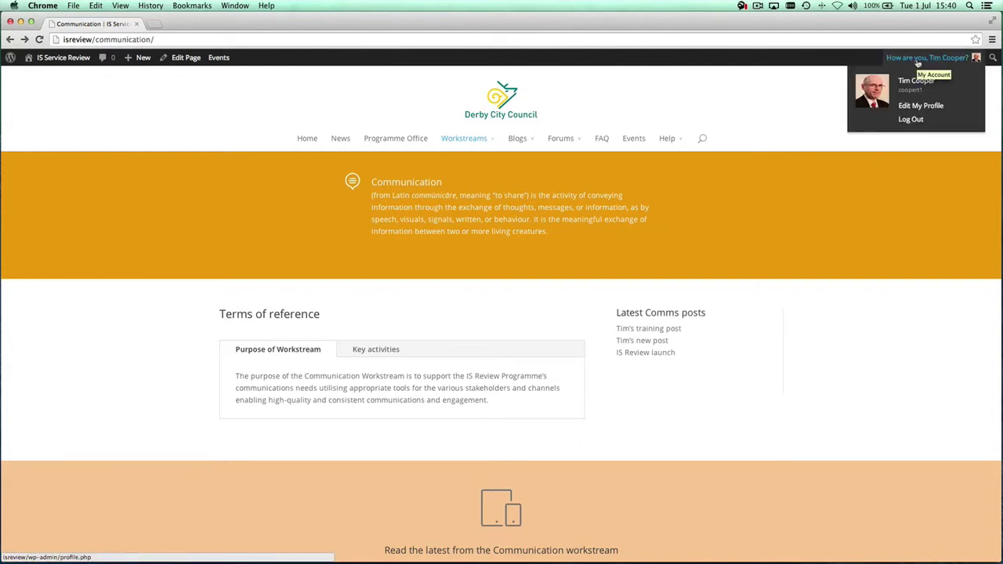
{"action": "left_click", "coordinate": [911, 121]}
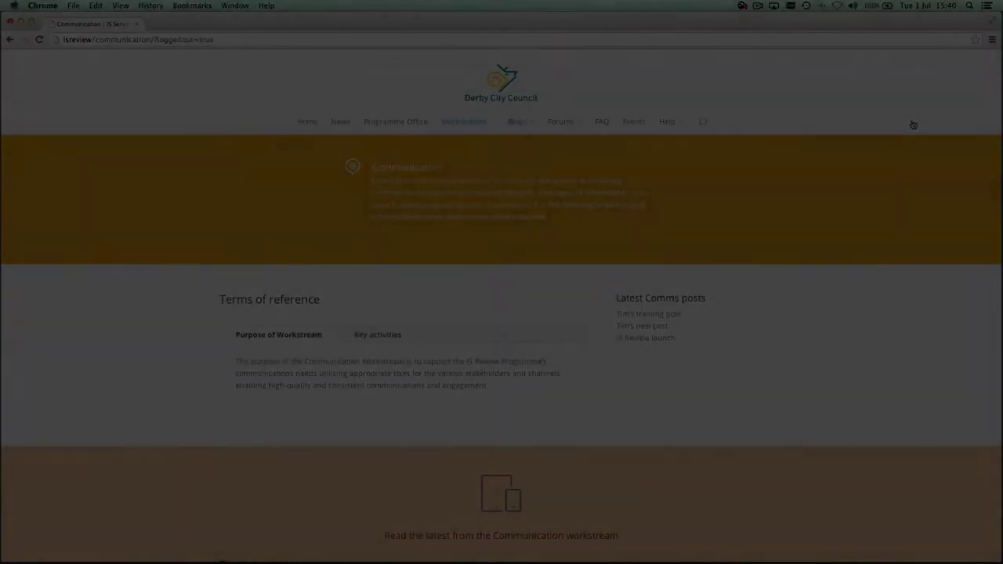